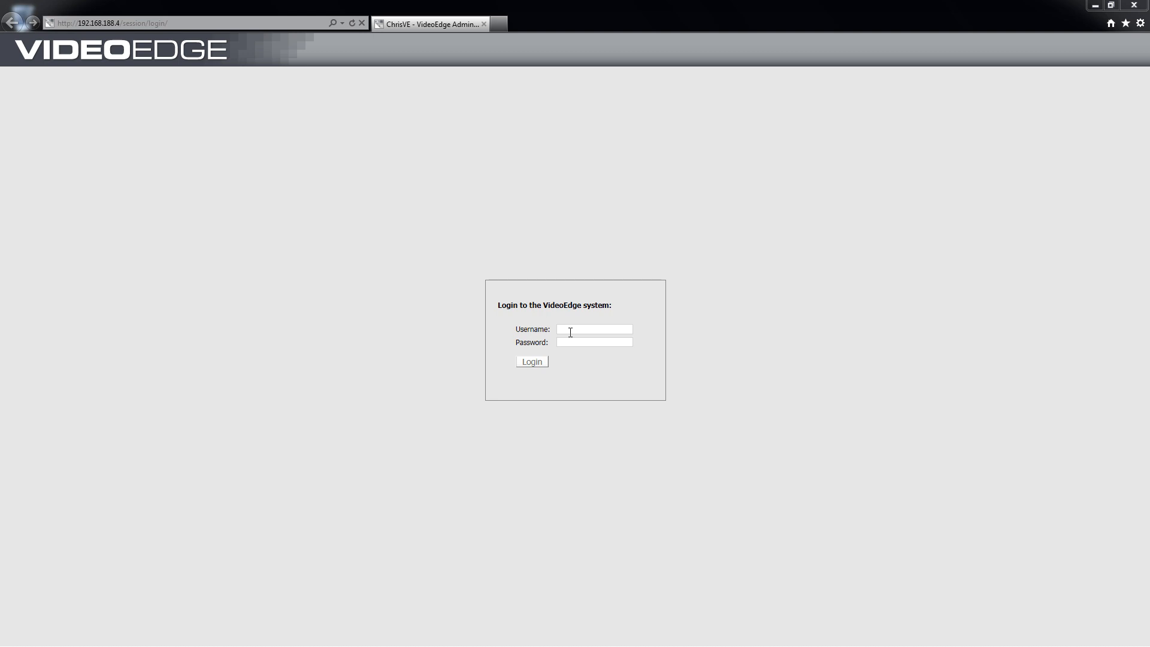
# Log in to VideoEdge with the administrator username and password.
pyautogui.click(570, 332)
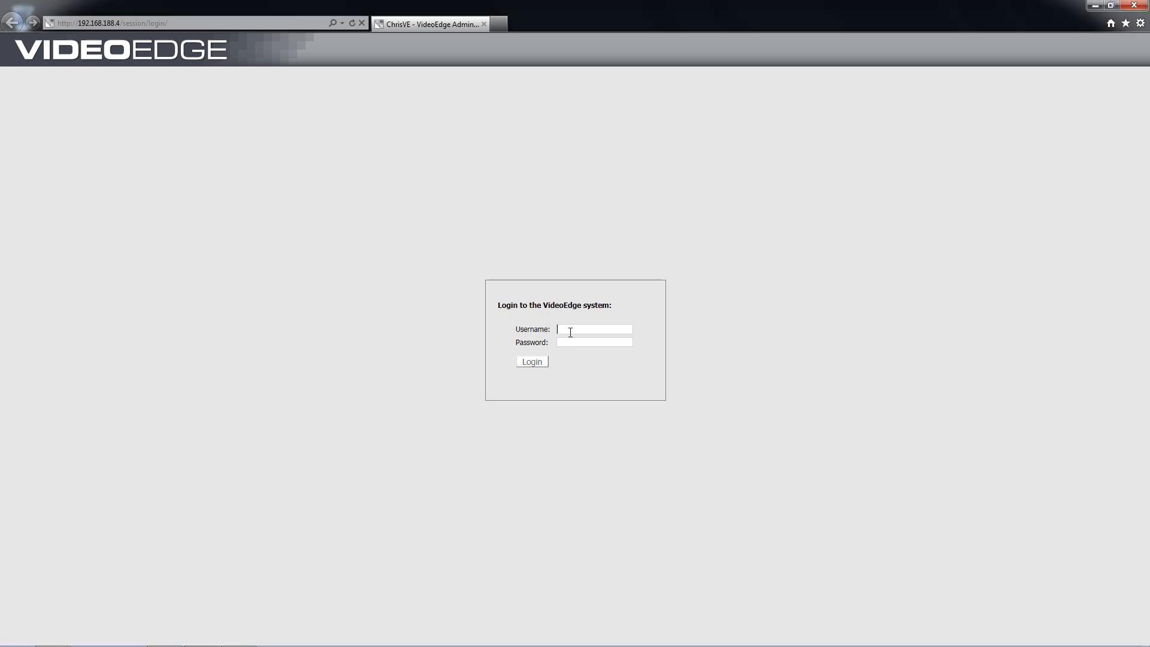
pyautogui.write('admin')
pyautogui.press('Tab')
pyautogui.write('admin')
pyautogui.click(538, 360)
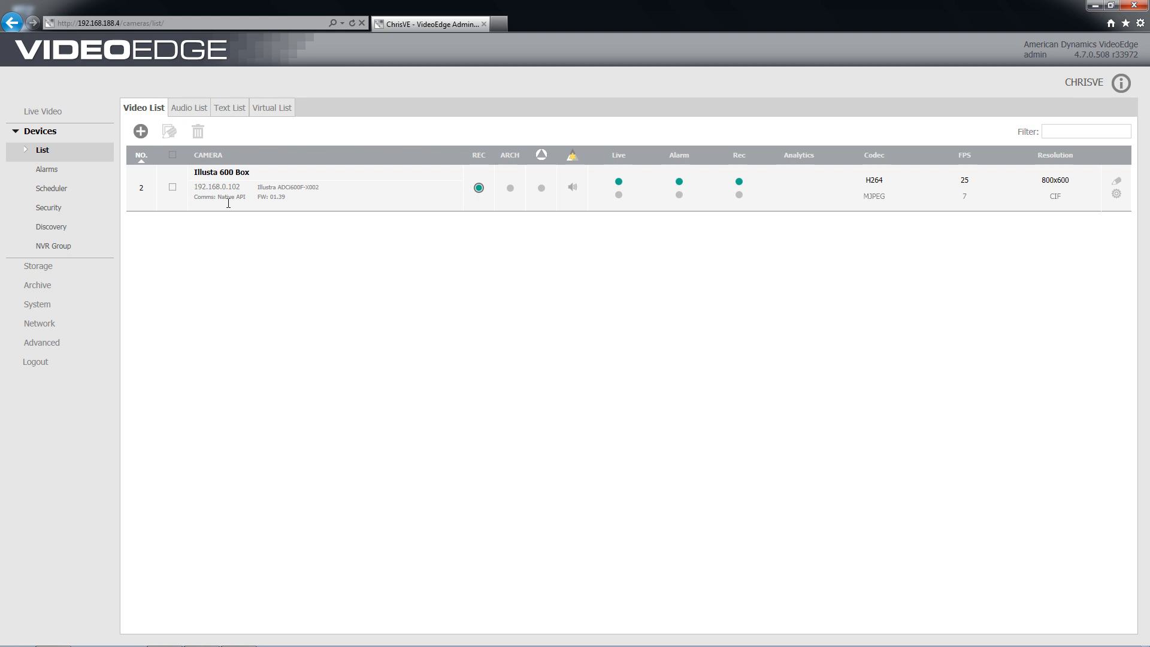
# Add a new camera device named Fisheye at IP 192.168.0.110 and save it.
pyautogui.click(140, 131)
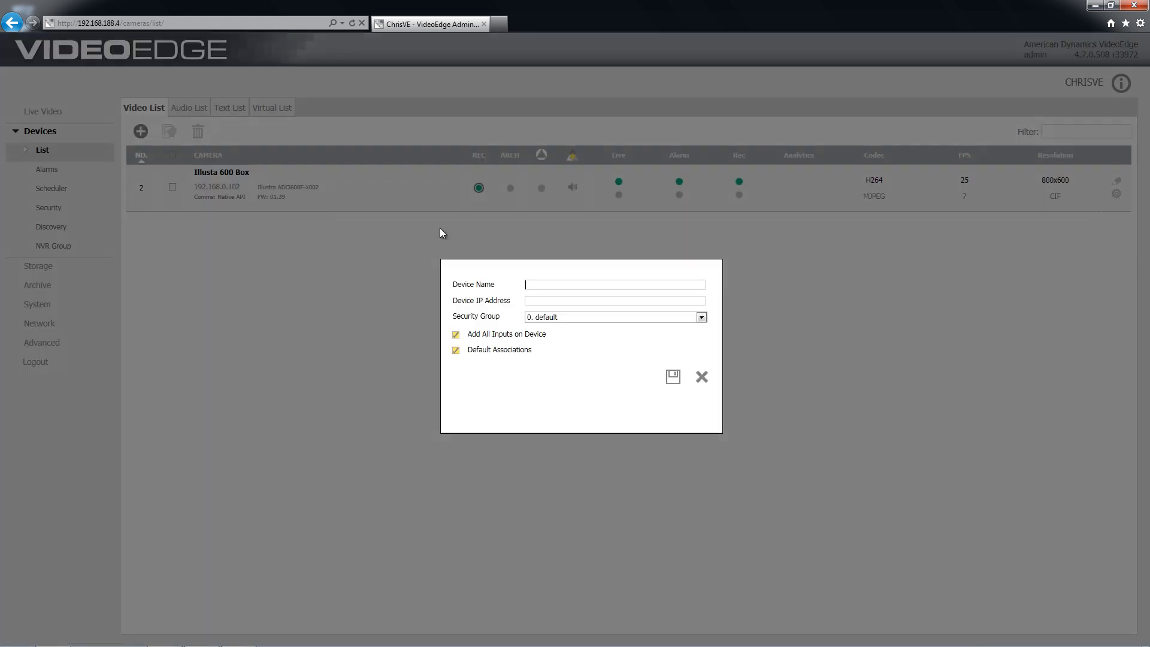
pyautogui.click(538, 281)
pyautogui.write('Fisheye')
pyautogui.press('Tab')
pyautogui.write('192')
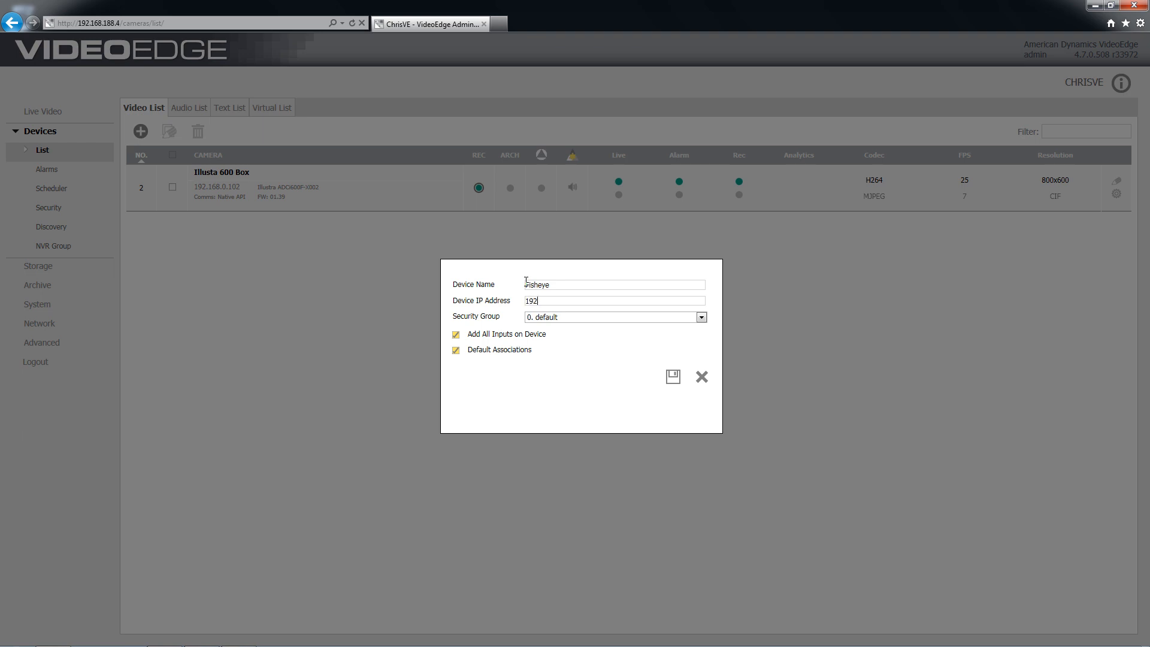
pyautogui.write('.168.0.110')
pyautogui.click(674, 378)
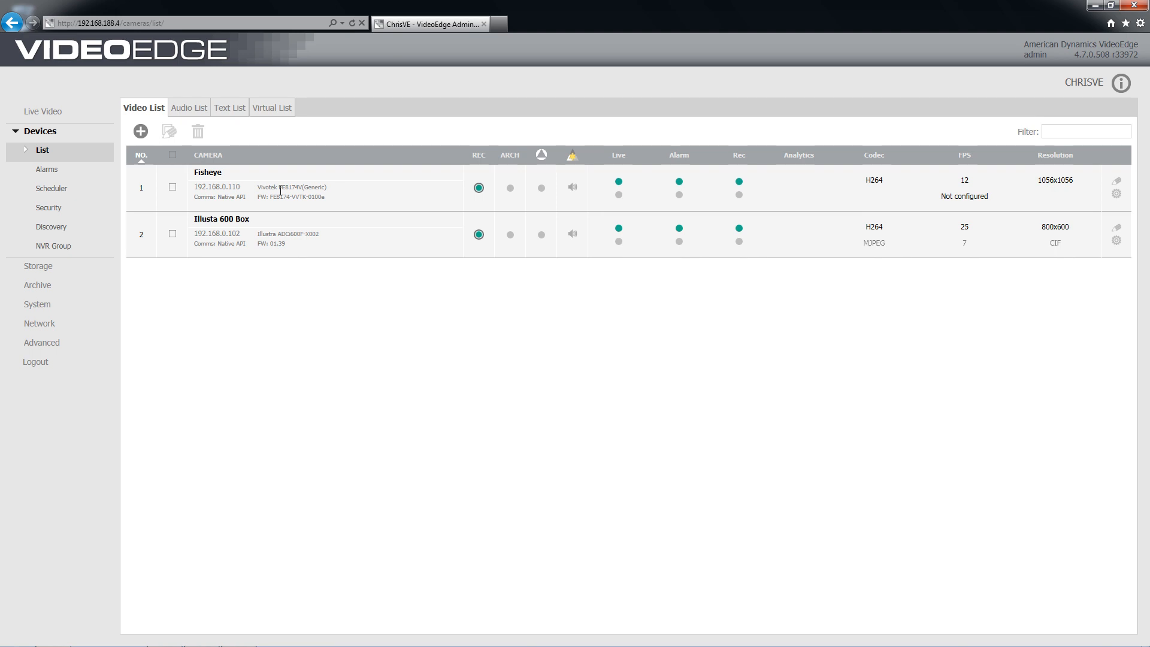
# Delete the Fisheye camera, including its audio association.
pyautogui.click(172, 188)
pyautogui.click(198, 131)
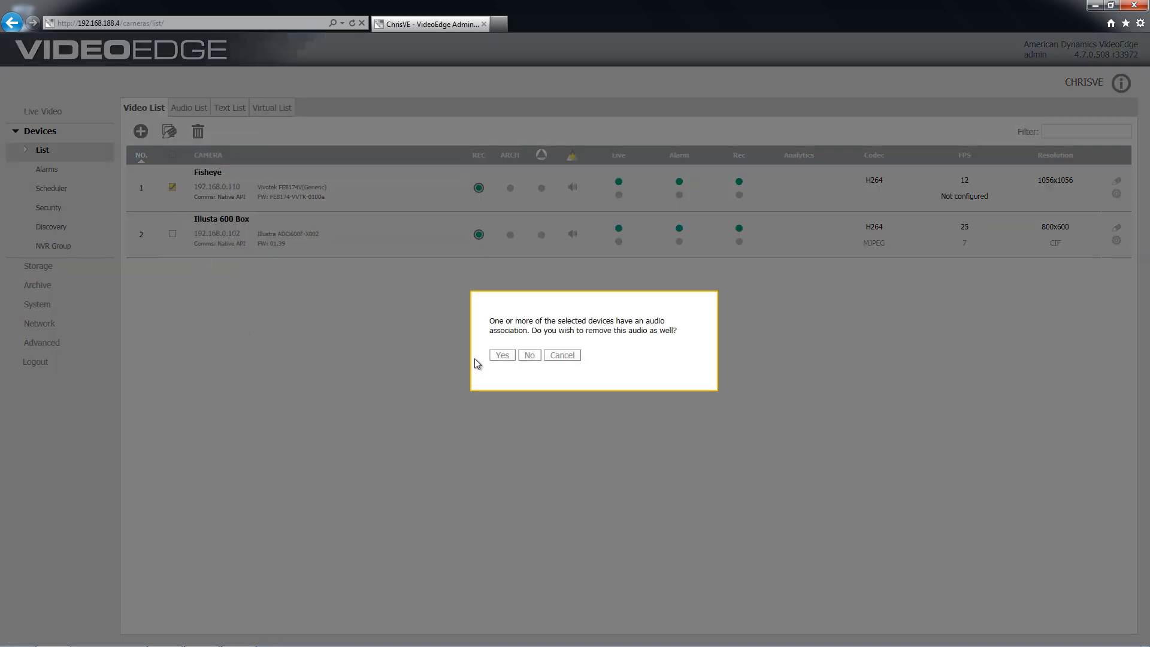
pyautogui.click(497, 356)
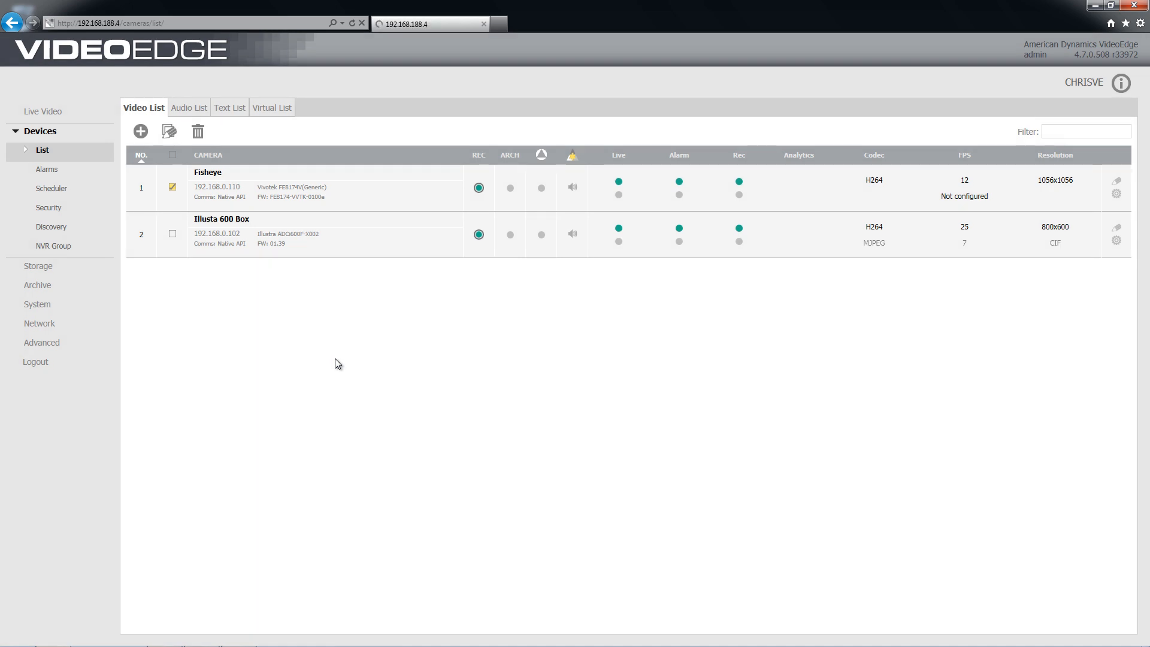
# Log out of the admin interface and log back in with the support account.
pyautogui.click(53, 361)
pyautogui.click(563, 373)
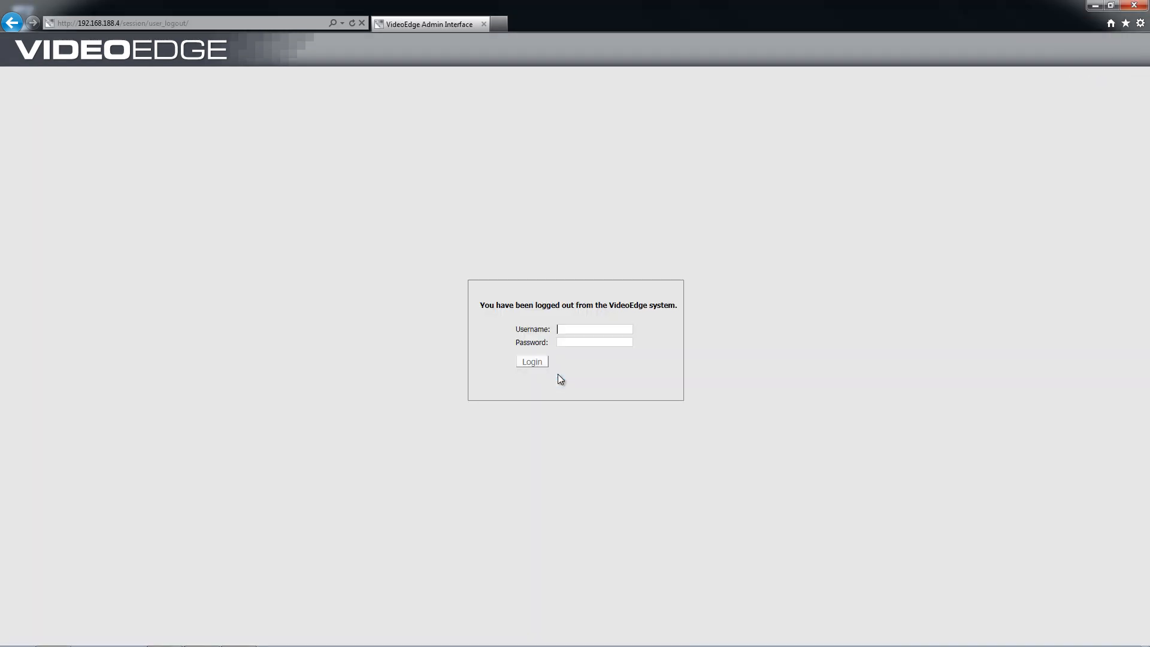
pyautogui.write('support')
pyautogui.write('•••••••')
pyautogui.click(532, 362)
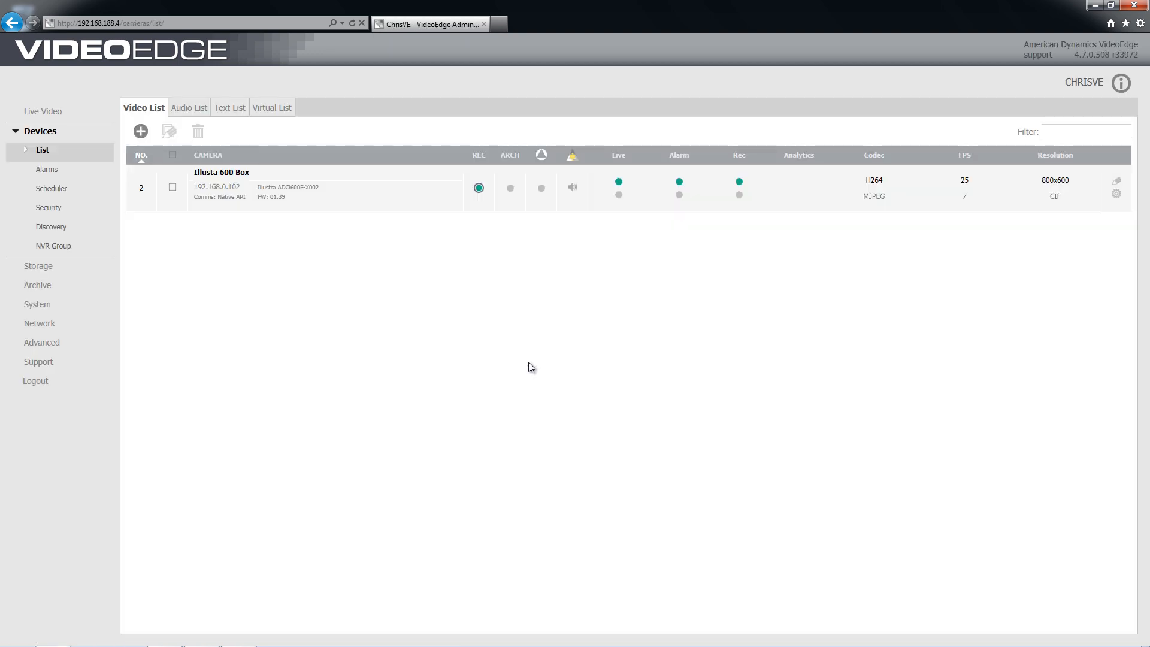
pyautogui.click(187, 23)
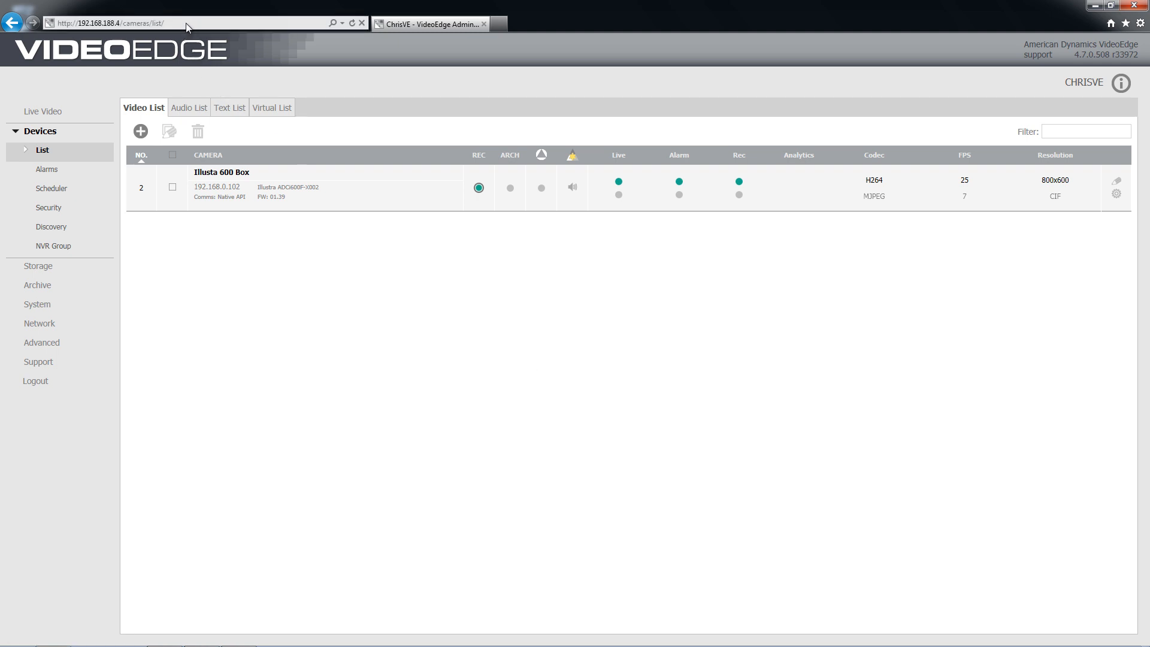
pyautogui.write('http://')
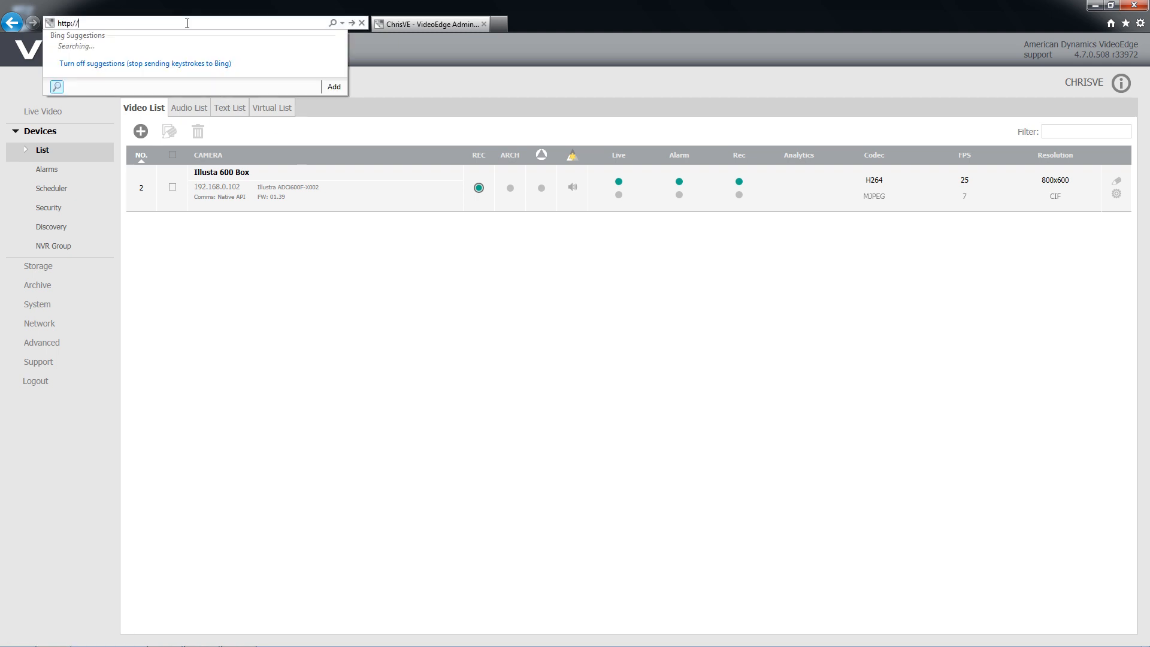
pyautogui.write('192.168.188')
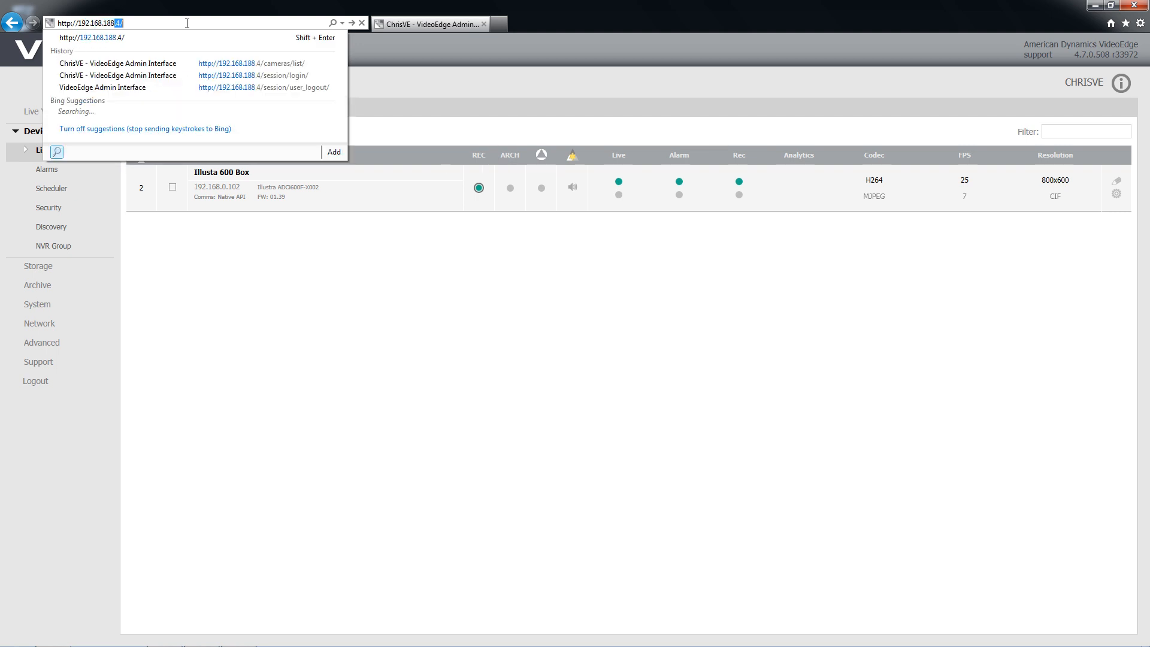
pyautogui.write('.4/')
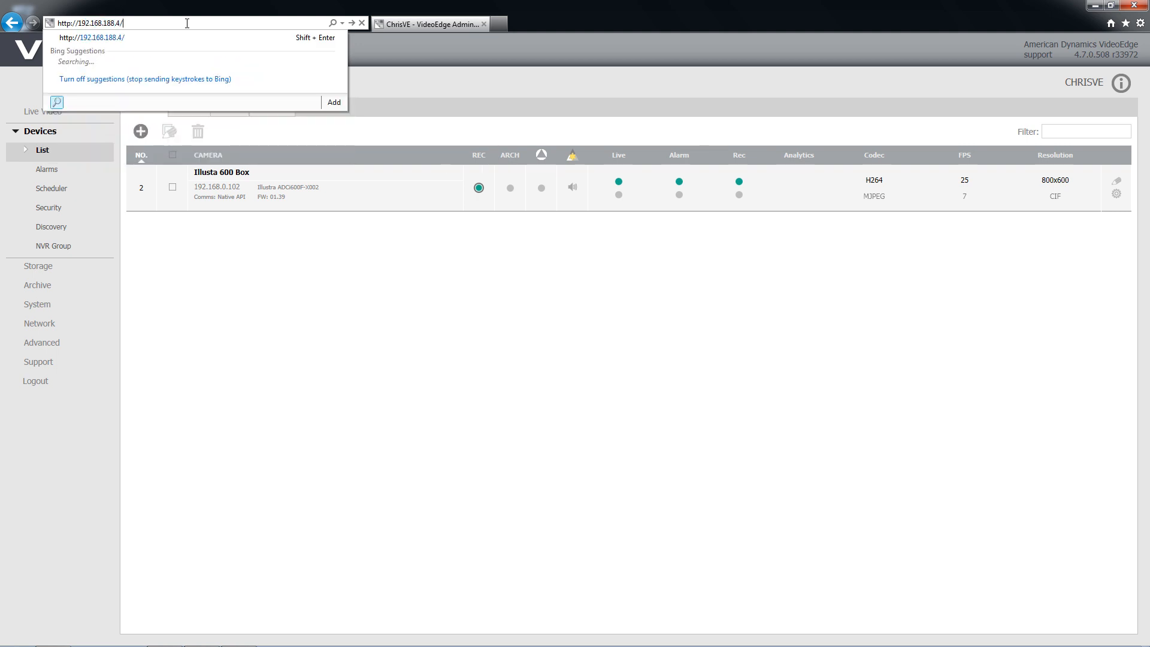
pyautogui.write('qatool')
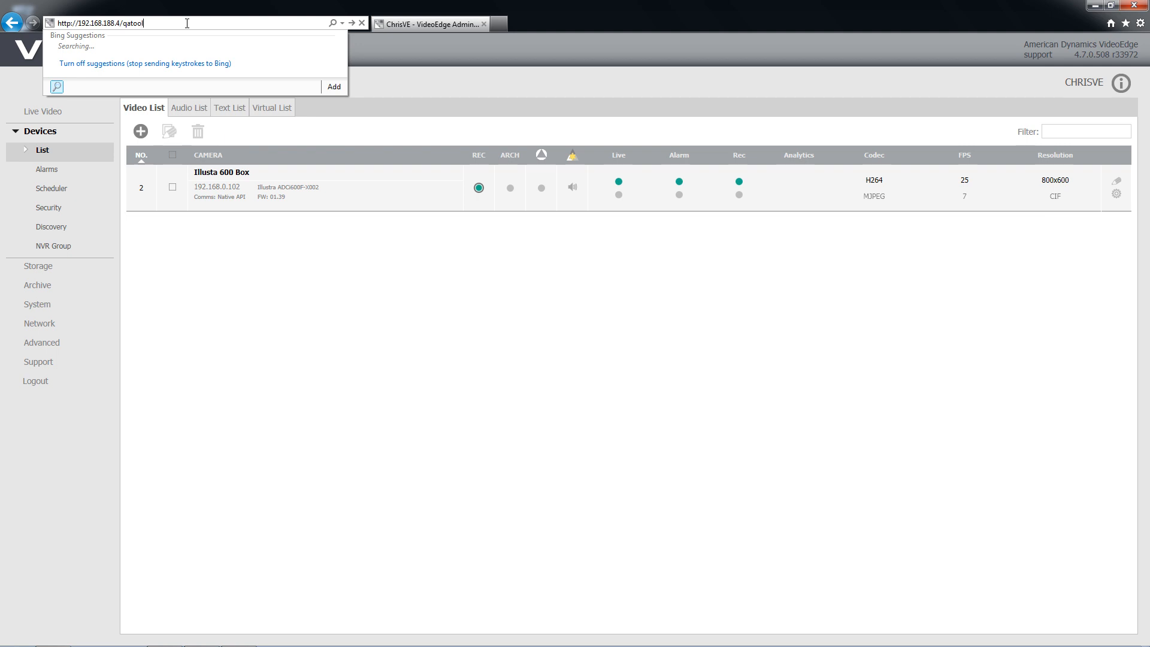
pyautogui.write('s/cameraconf/equivalentmodel')
pyautogui.press('Return')
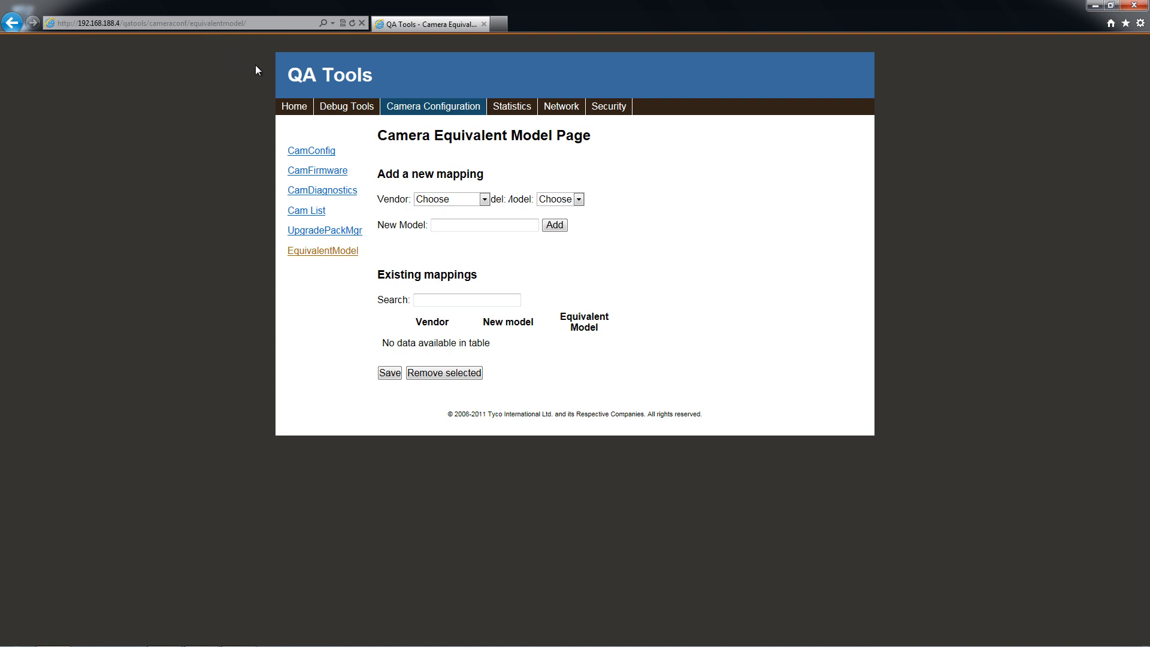
# Choose Vivotek as the vendor and FE8172V as the equivalent model for the new mapping.
pyautogui.click(484, 198)
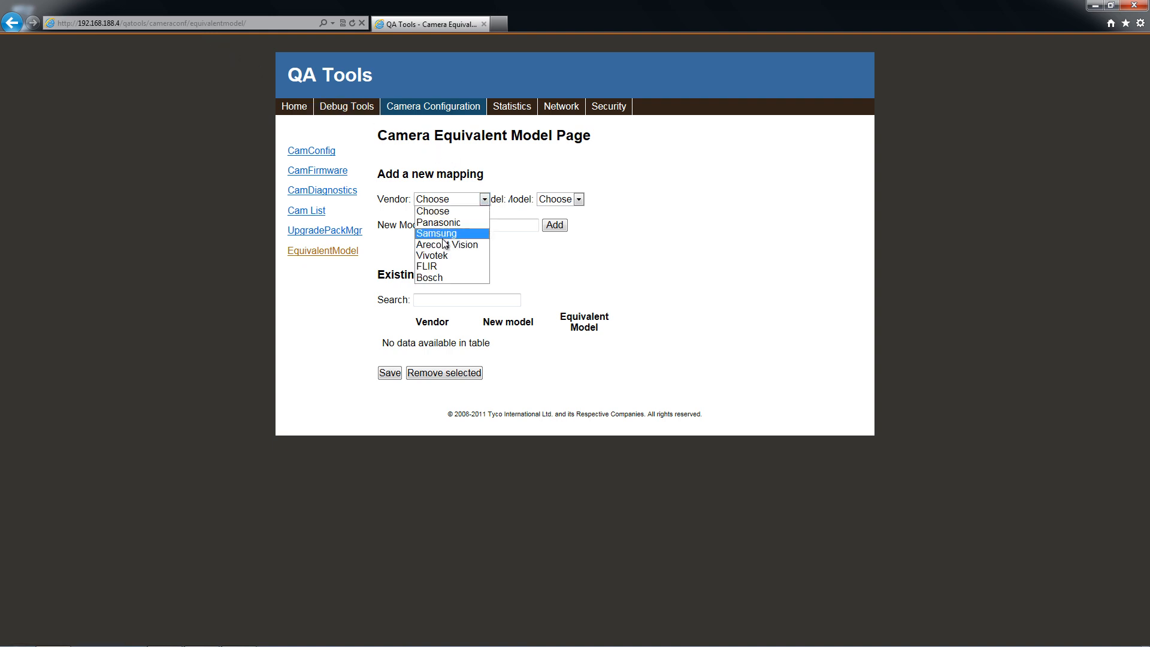
pyautogui.click(440, 257)
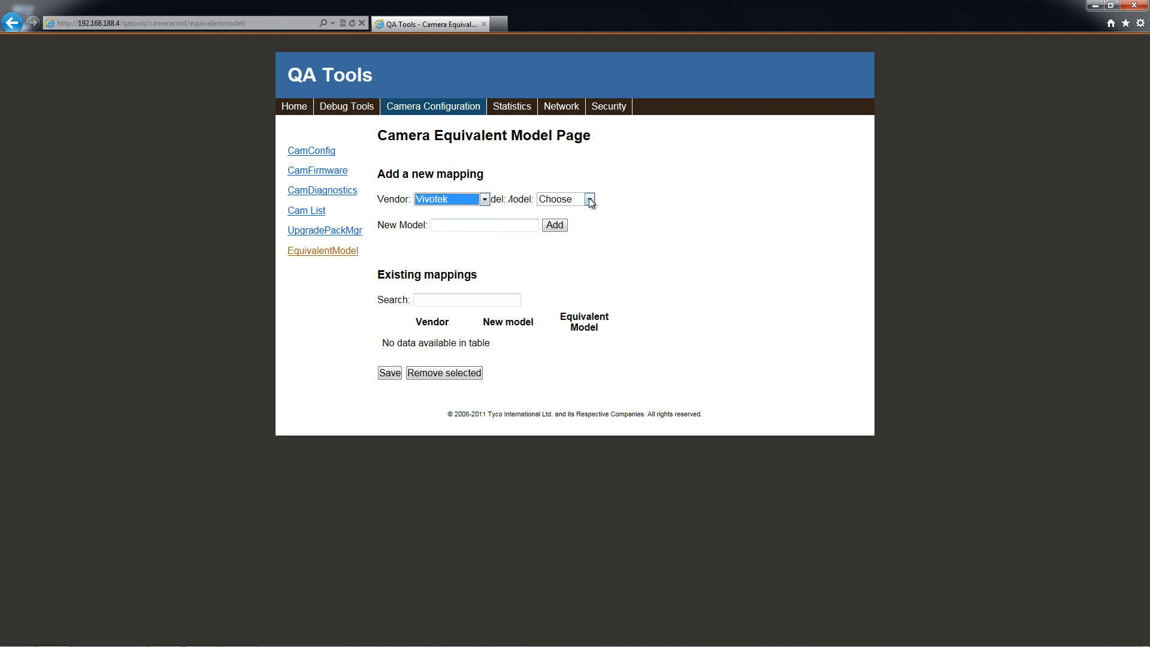
pyautogui.click(590, 200)
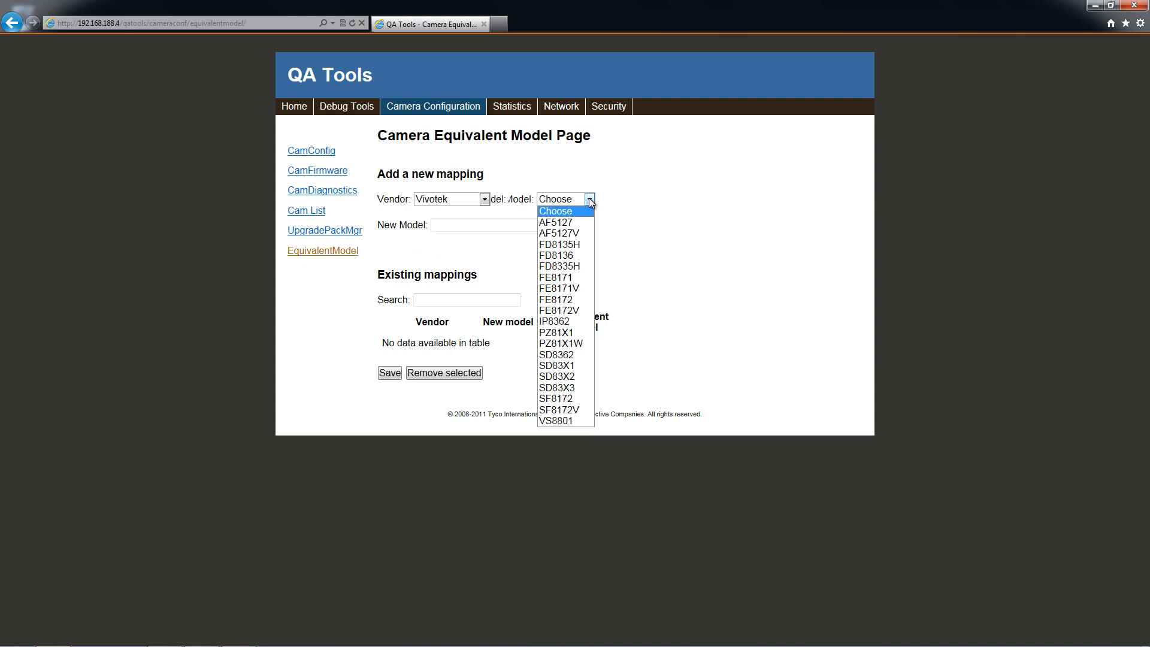
pyautogui.click(580, 313)
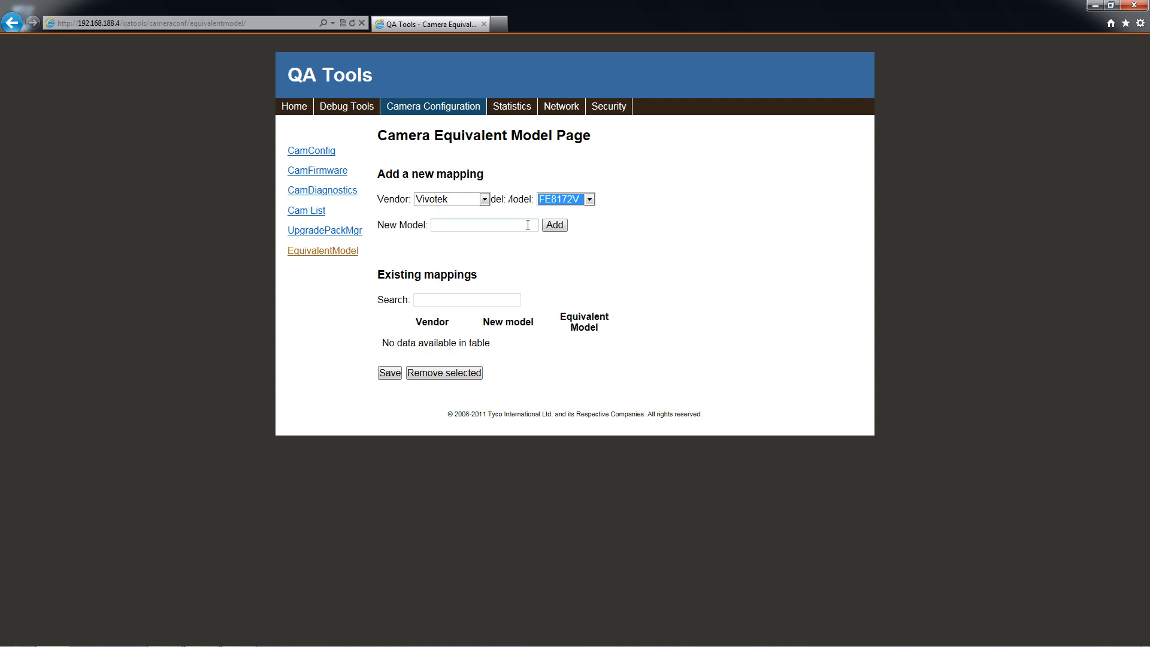
# Add FE8174V as a new model mapped to FE8172V, accept the disclaimer, and save the mappings.
pyautogui.click(528, 224)
pyautogui.write('FE8174')
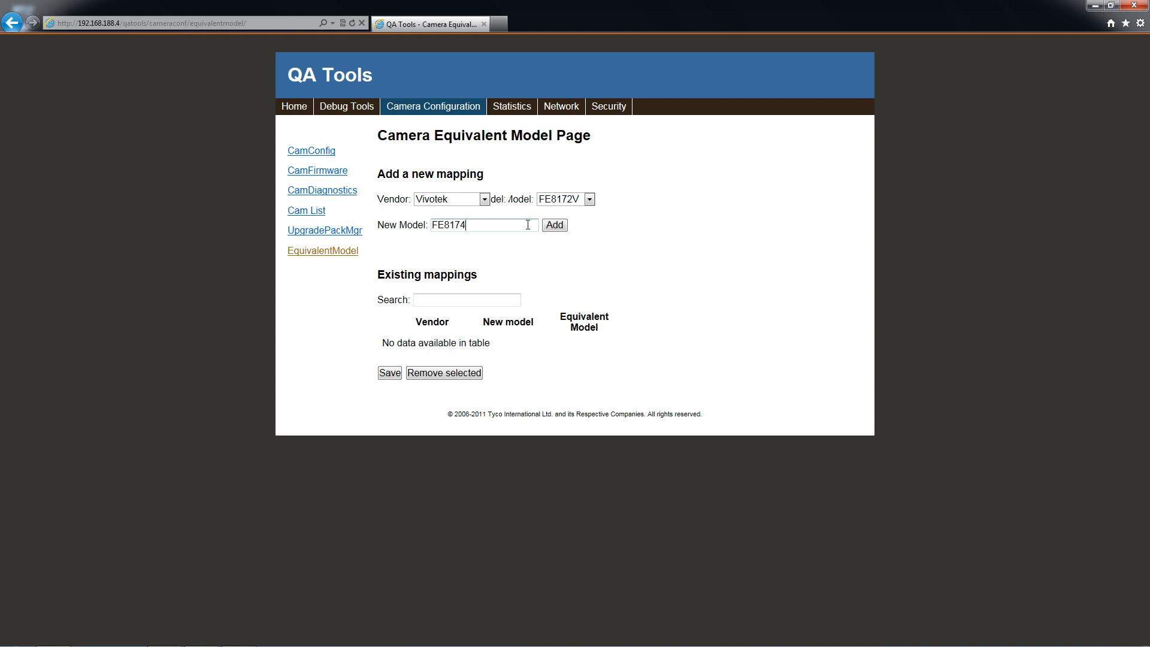
pyautogui.write('V')
pyautogui.click(554, 226)
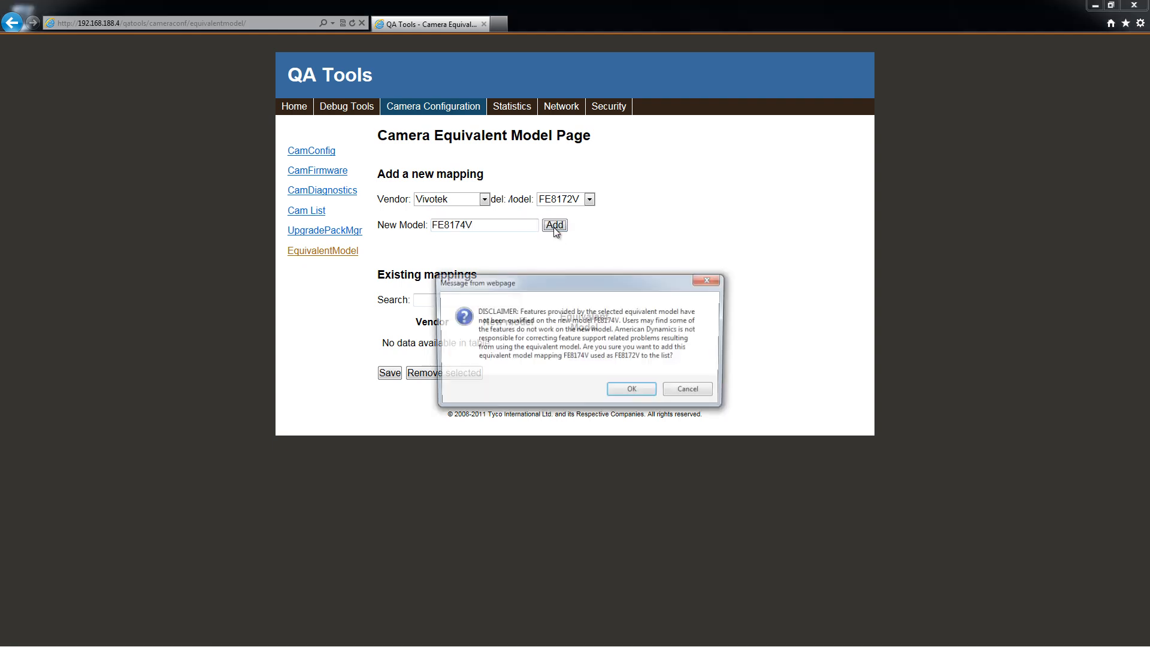
pyautogui.click(633, 391)
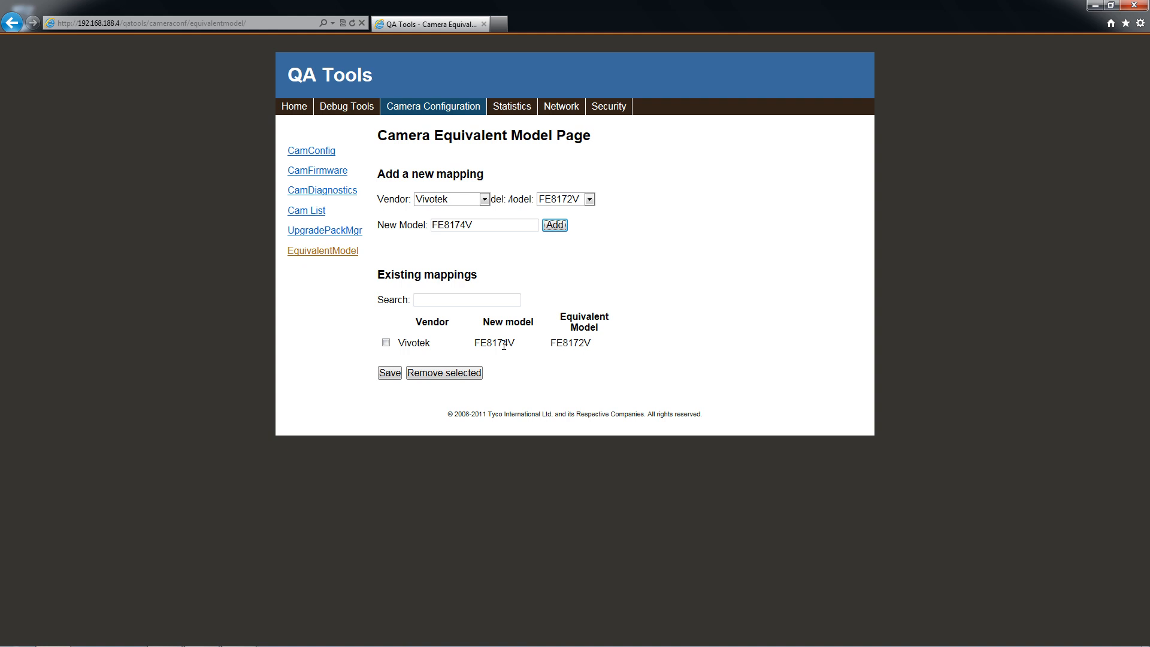
pyautogui.click(396, 374)
pyautogui.click(179, 26)
# Return to the recorder at 192.168.188.4 and re-add the Fisheye camera at 192.168.0.110.
pyautogui.write('192.168.188.4')
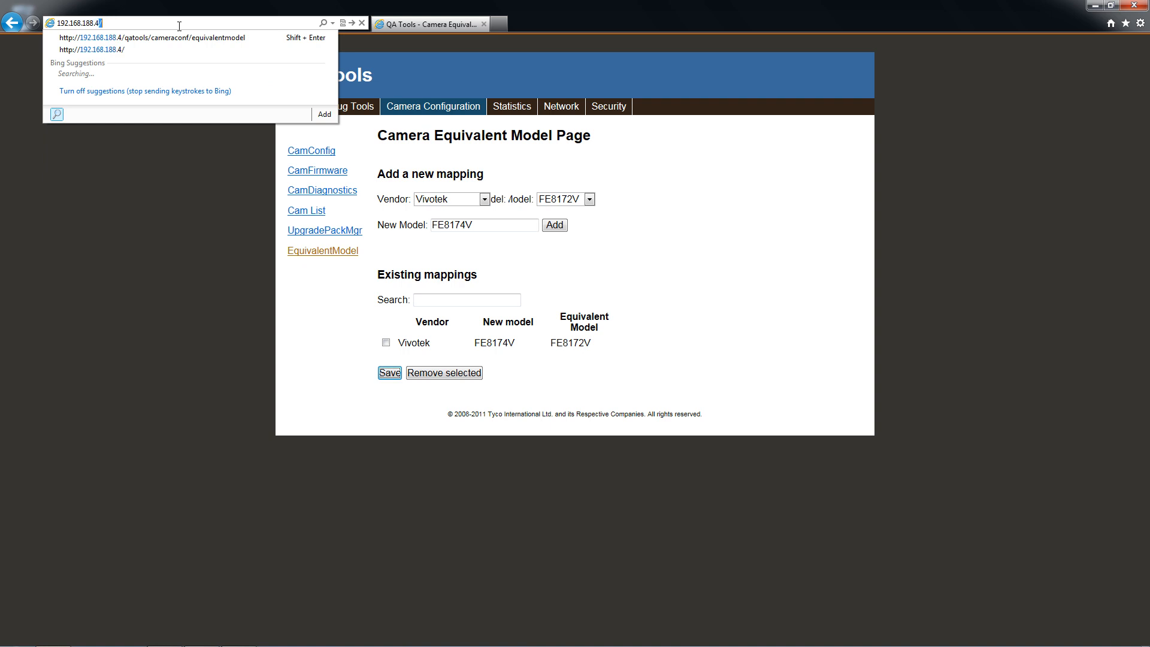
pyautogui.press('Return')
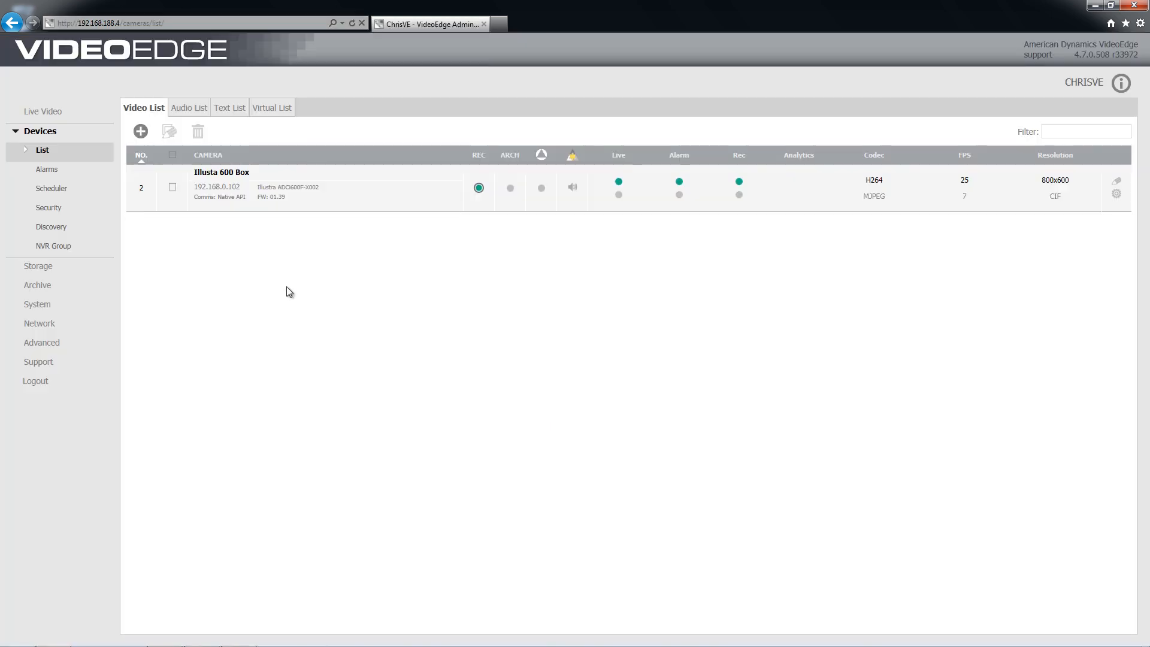
pyautogui.click(141, 133)
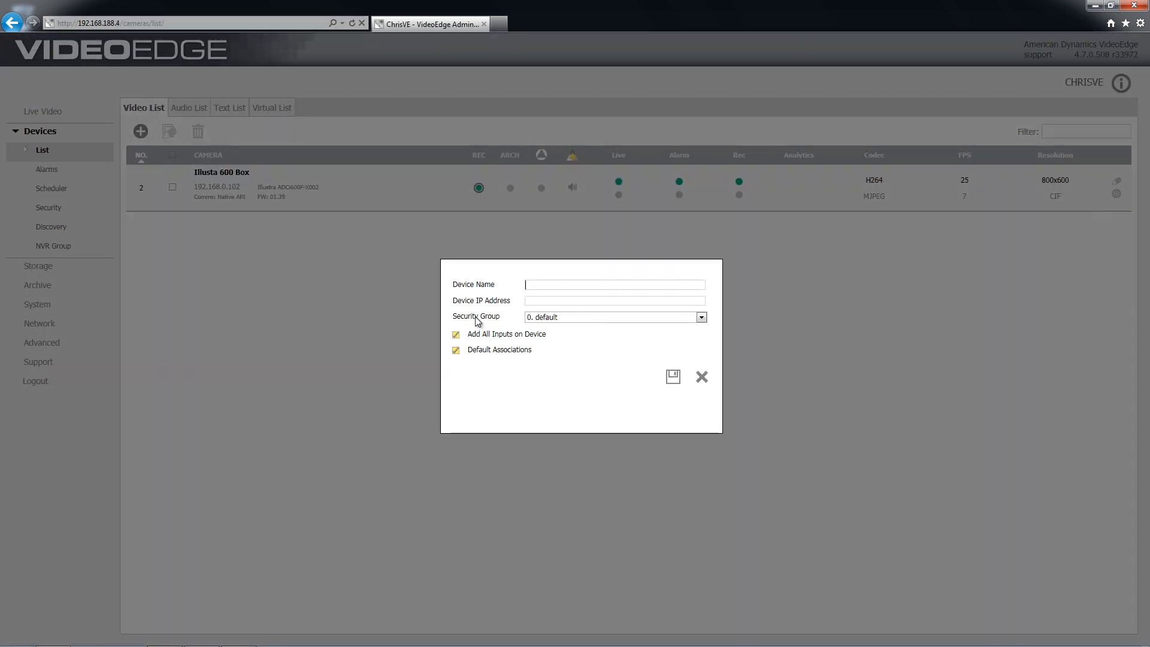
pyautogui.click(533, 285)
pyautogui.write('Fisheye')
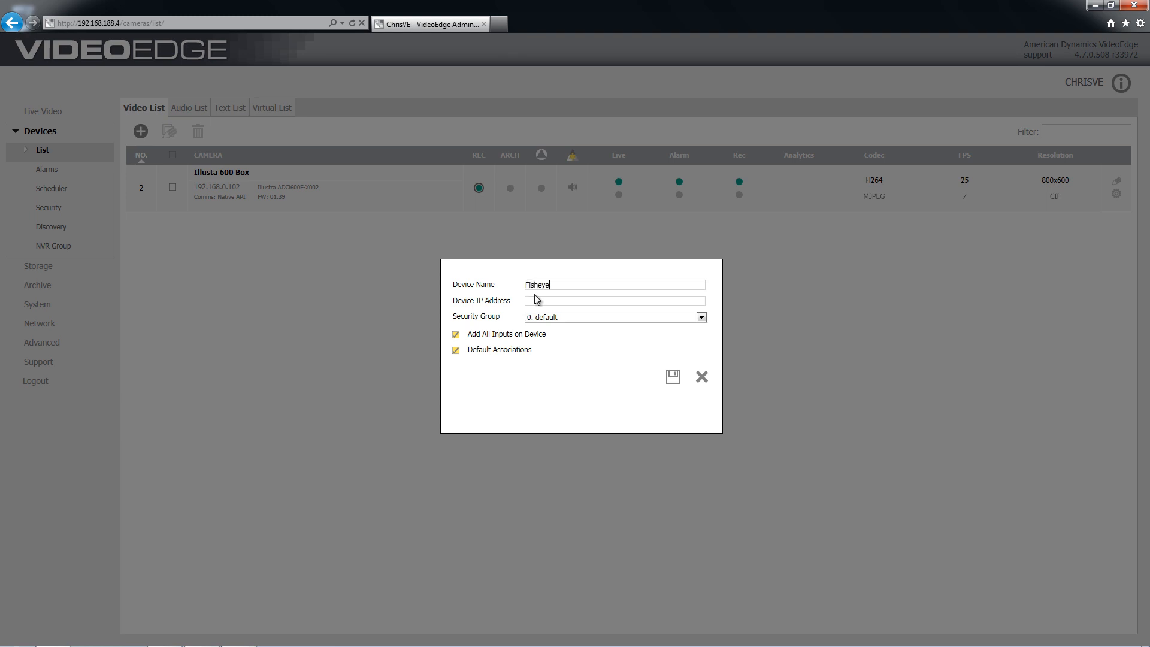
pyautogui.write('19')
pyautogui.write('2.168')
pyautogui.write('.0.110')
pyautogui.click(672, 376)
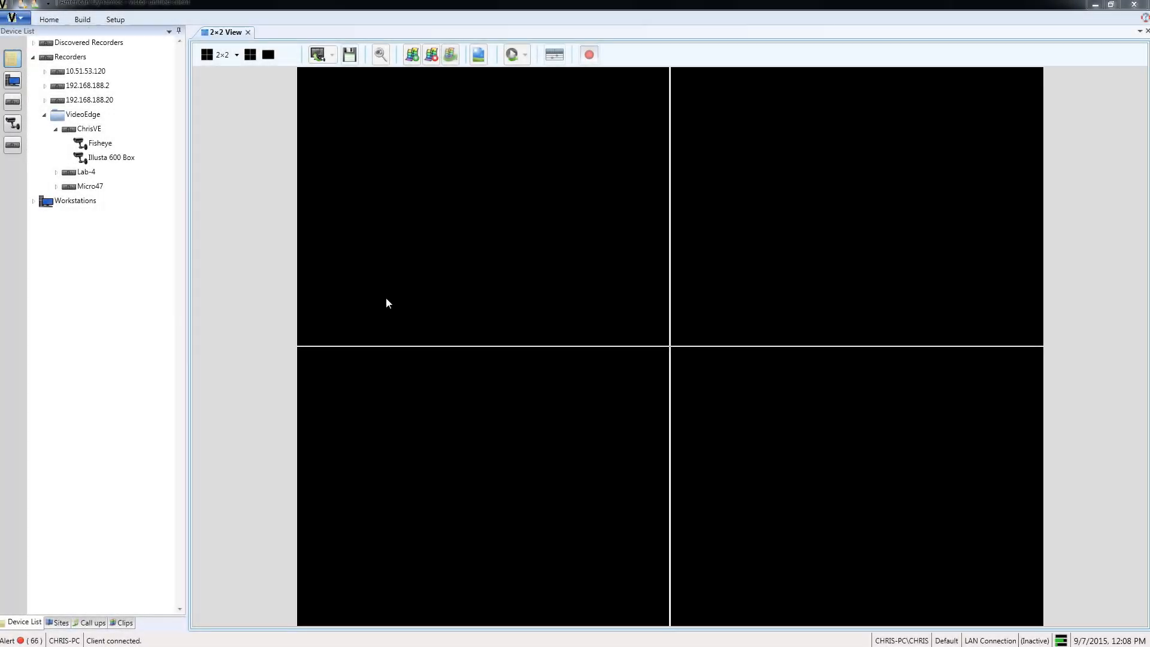
# Open the Fisheye camera's live video in its own tab from the Device List.
pyautogui.click(95, 144)
pyautogui.doubleClick(98, 145)
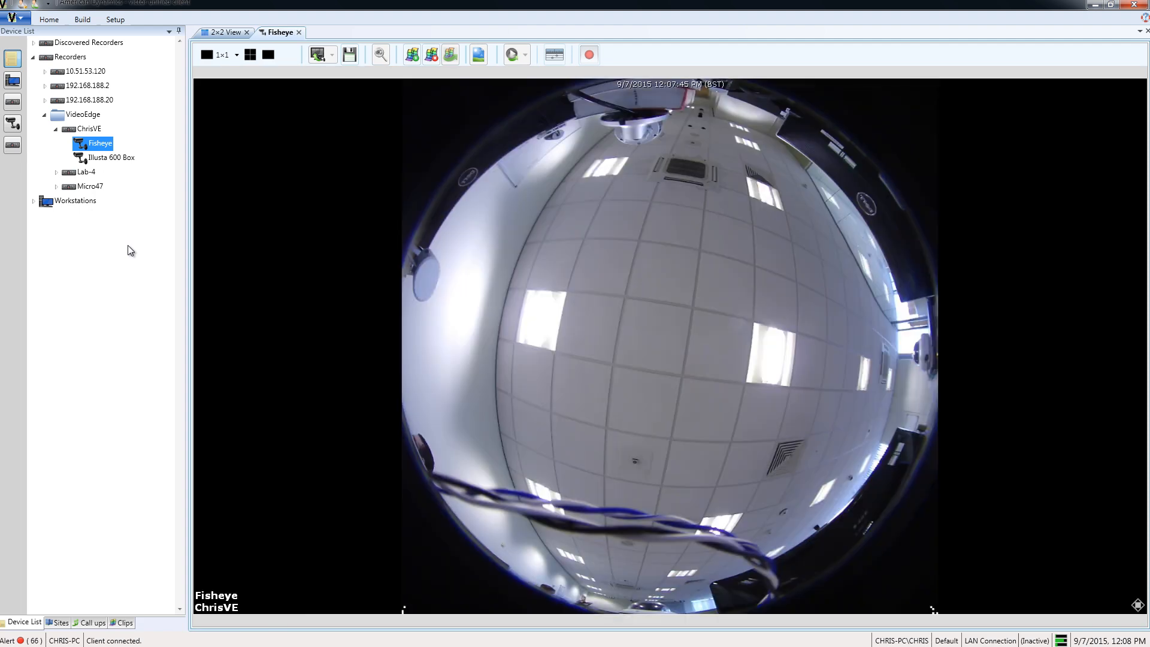